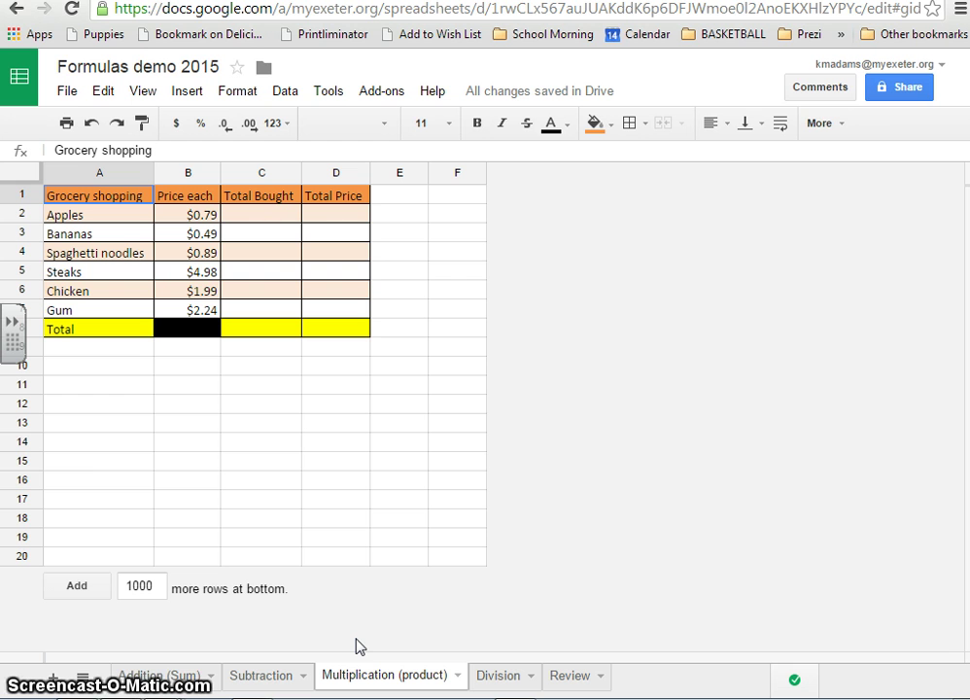
Enter 6 as the apples quantity in C2.
{"action": "left_click", "coordinate": [352, 640]}
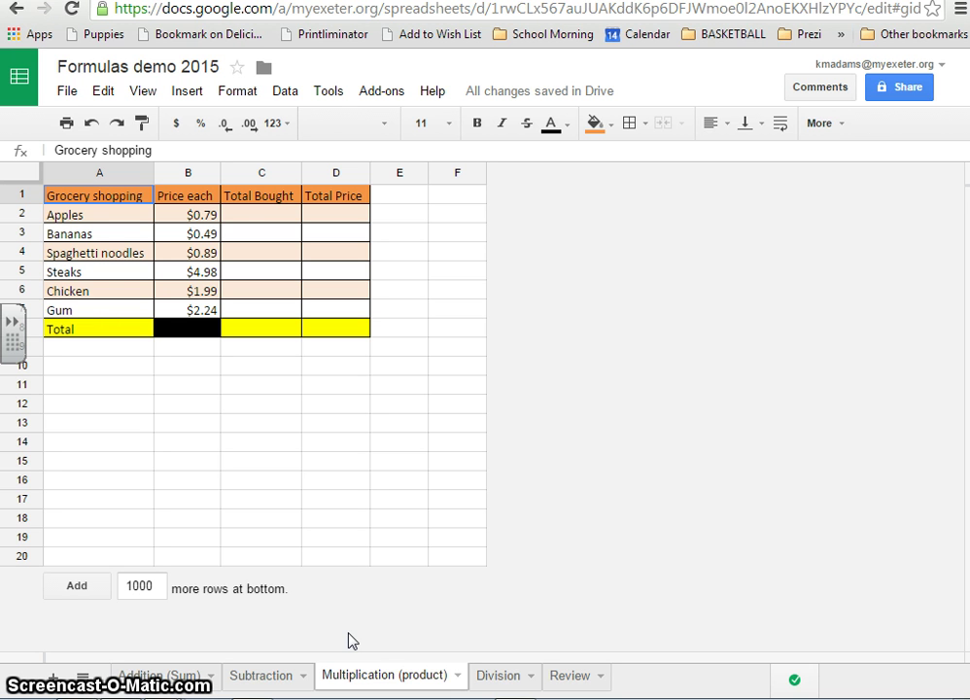
{"action": "left_click", "coordinate": [377, 676]}
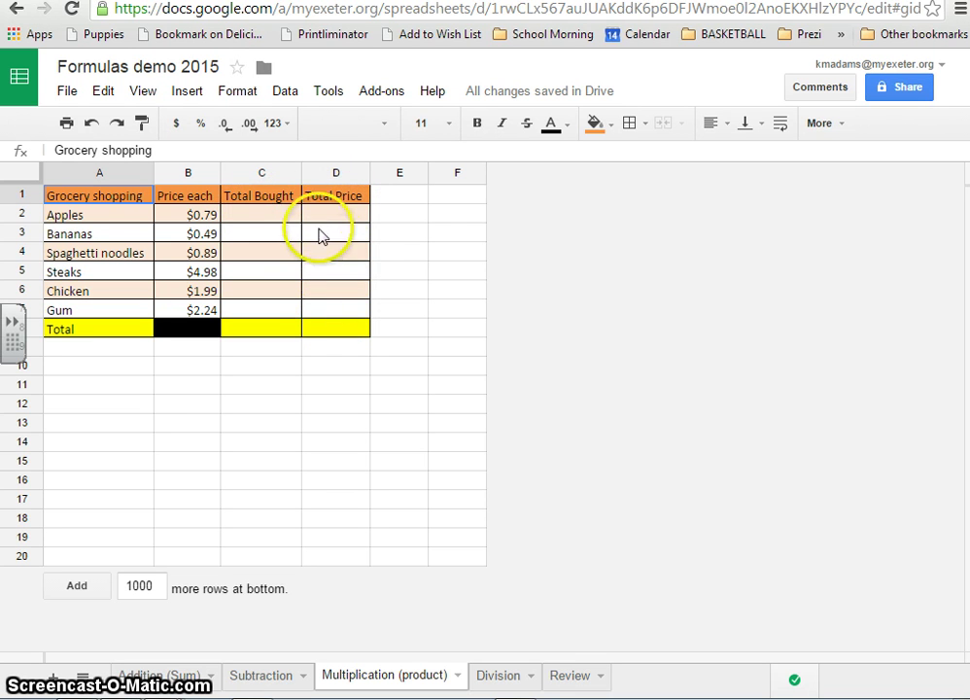
{"action": "left_click", "coordinate": [258, 215]}
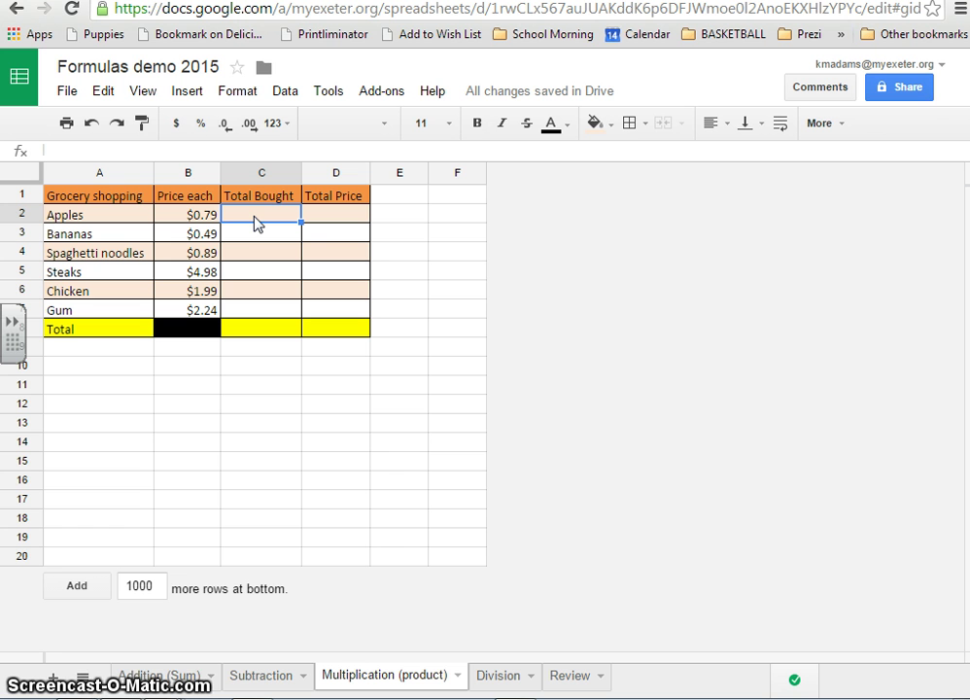
{"action": "type", "text": "6"}
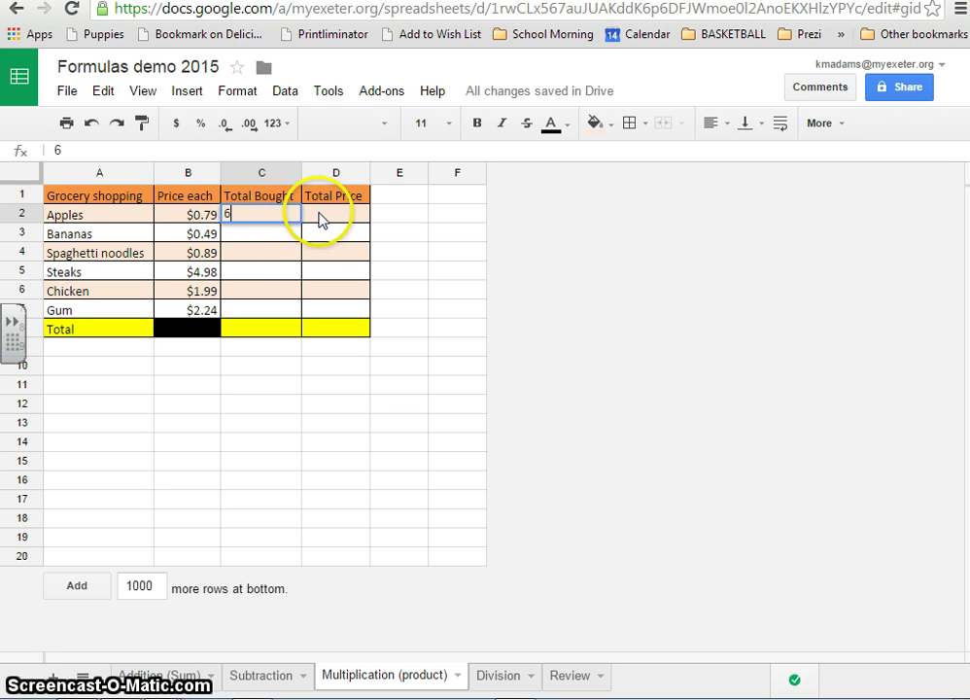
{"action": "left_click", "coordinate": [319, 219]}
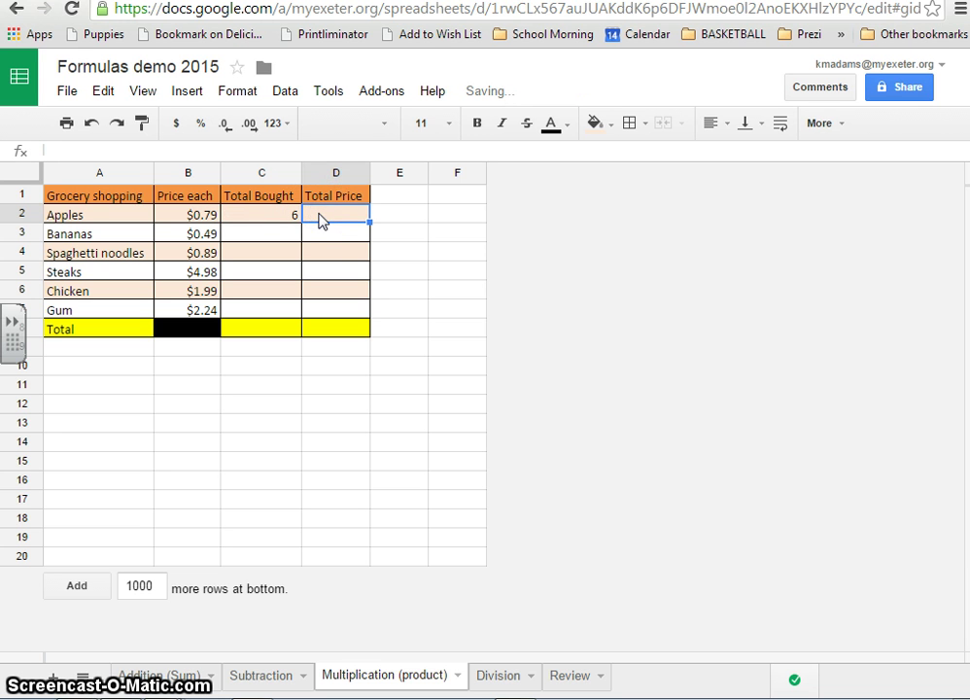
Put the formula =B2*C2 in D2 so the Apples Total Price shows $4.74.
{"action": "left_click", "coordinate": [336, 222]}
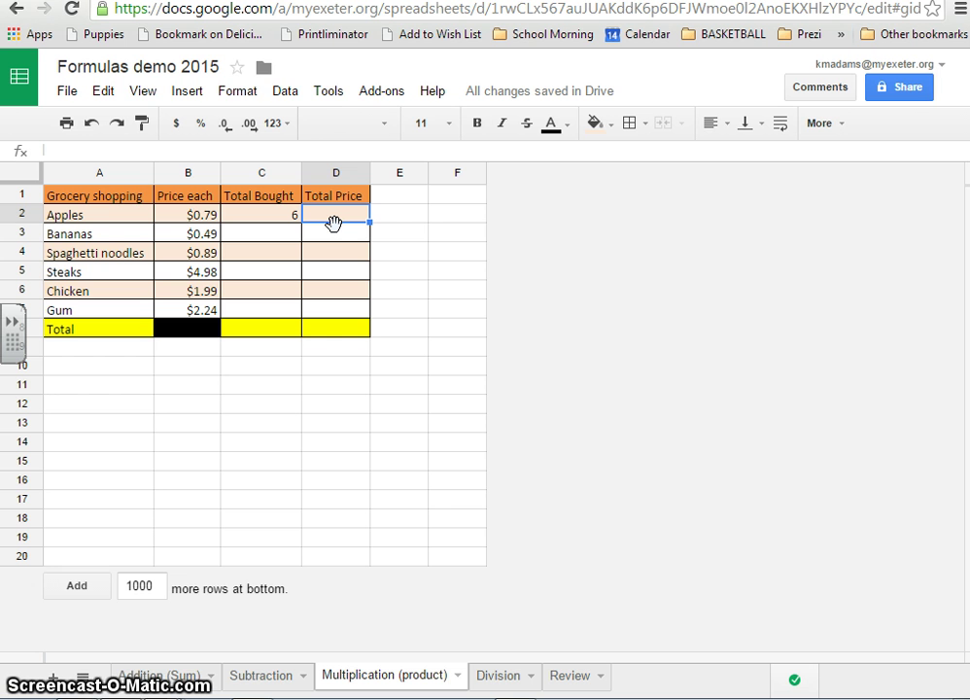
{"action": "type", "text": "="}
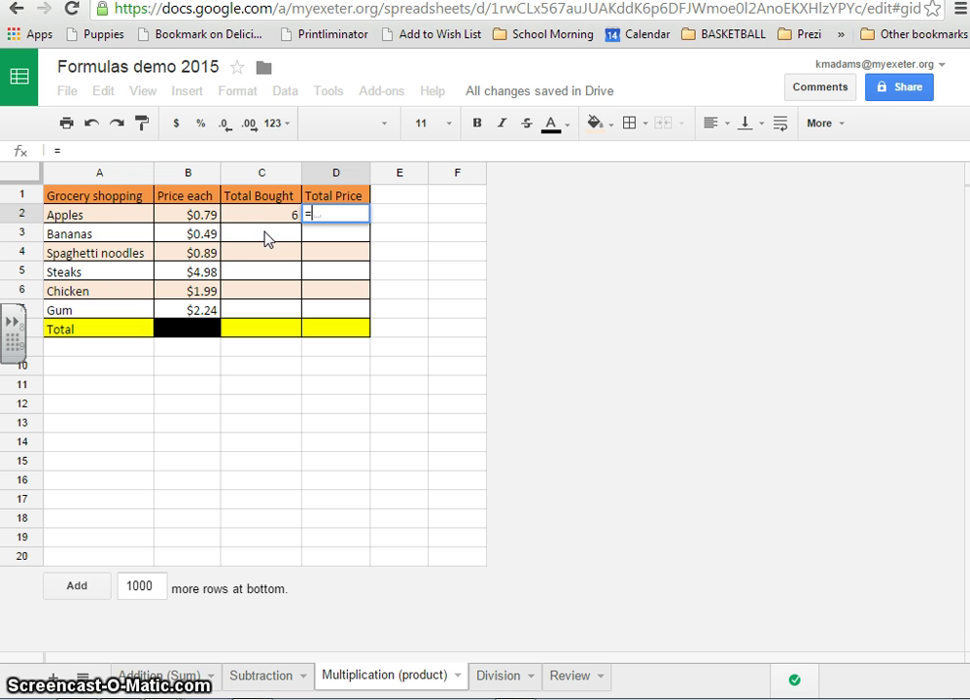
{"action": "left_click", "coordinate": [192, 219]}
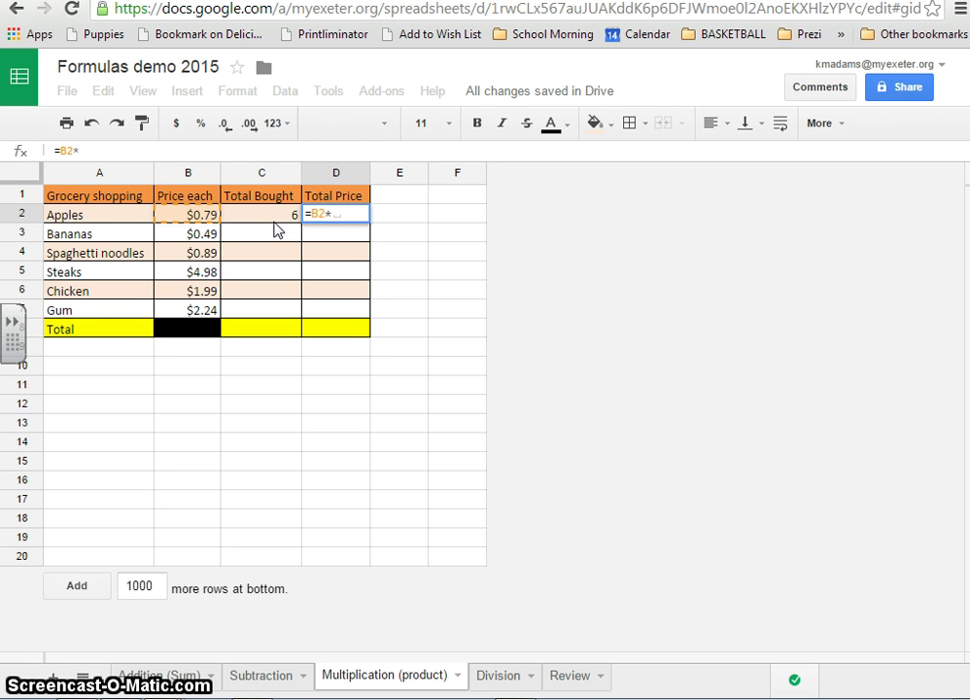
{"action": "left_click", "coordinate": [275, 219]}
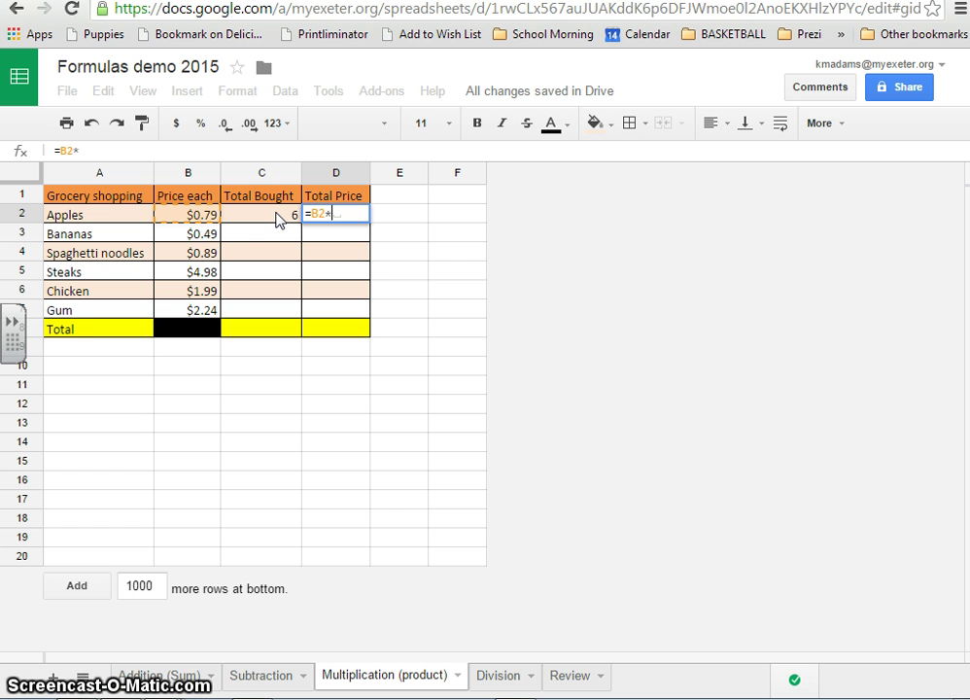
{"action": "left_click", "coordinate": [270, 220]}
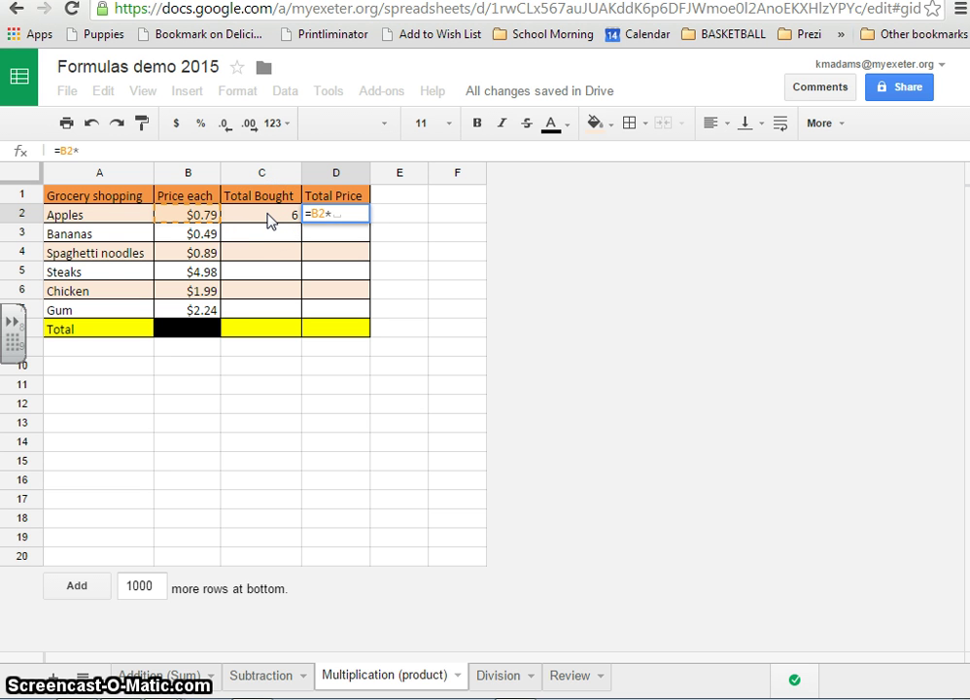
{"action": "left_click", "coordinate": [270, 216]}
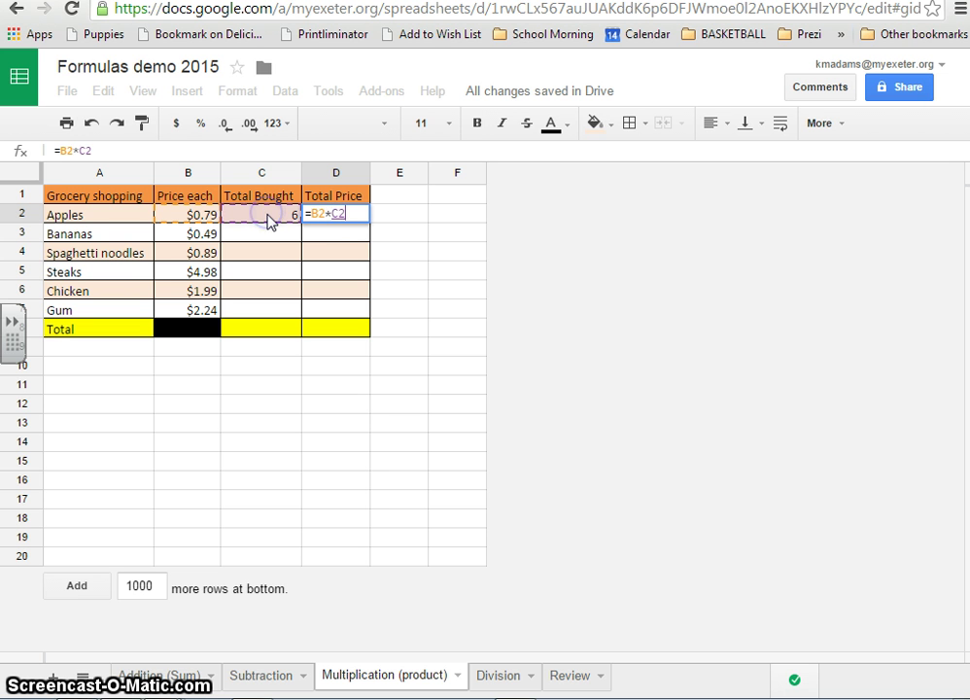
{"action": "left_click", "coordinate": [326, 216]}
{"action": "key", "text": "Return"}
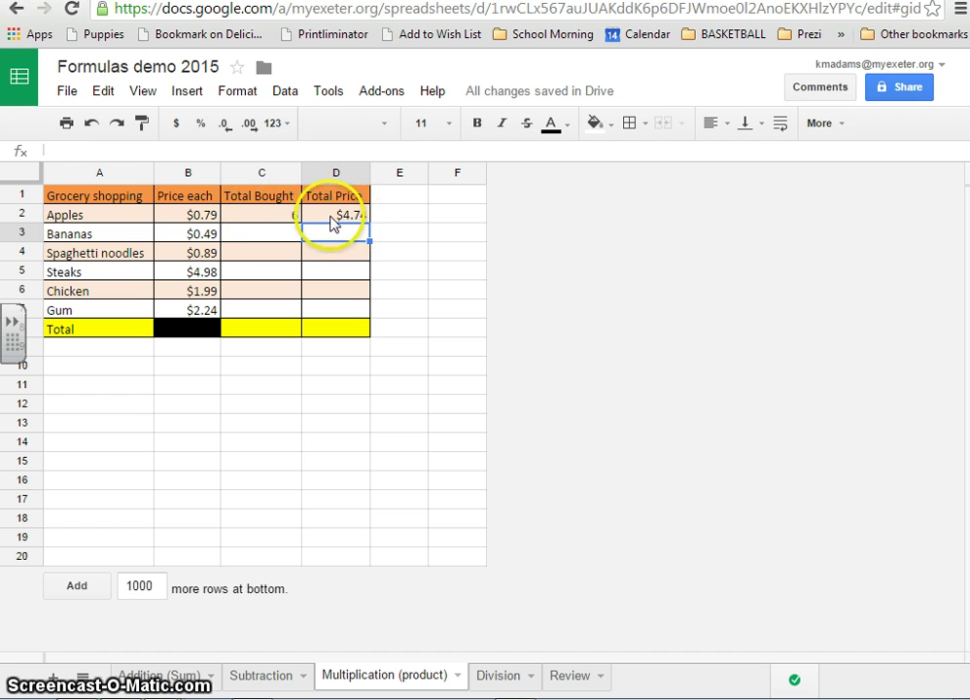
{"action": "left_click", "coordinate": [332, 219]}
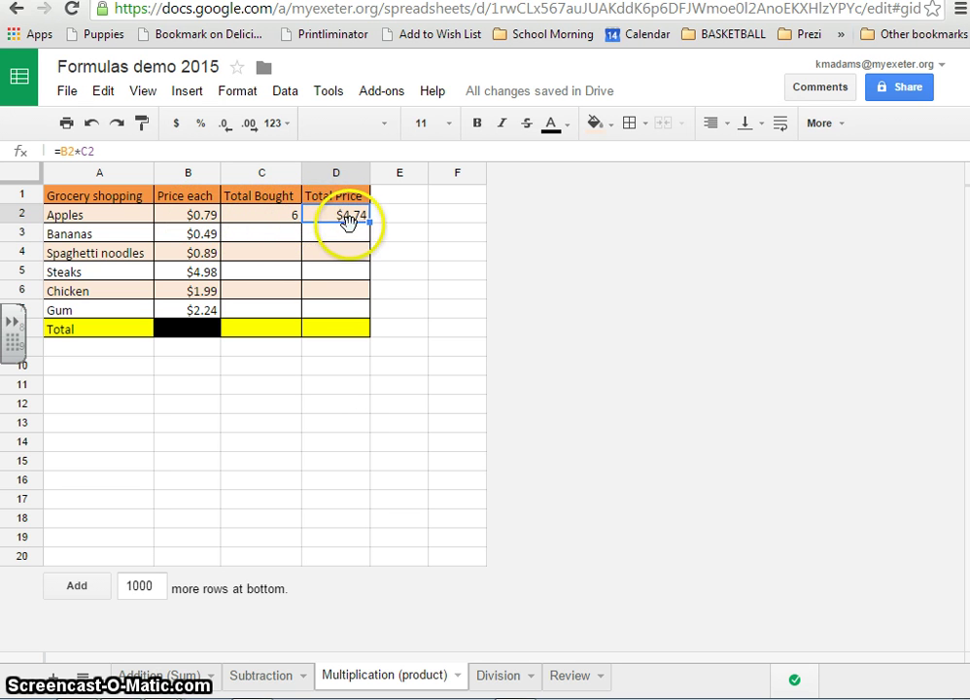
Enter 8 in C3 and =B3*C3 in D3, giving a Bananas total of $3.92.
{"action": "left_click", "coordinate": [276, 236]}
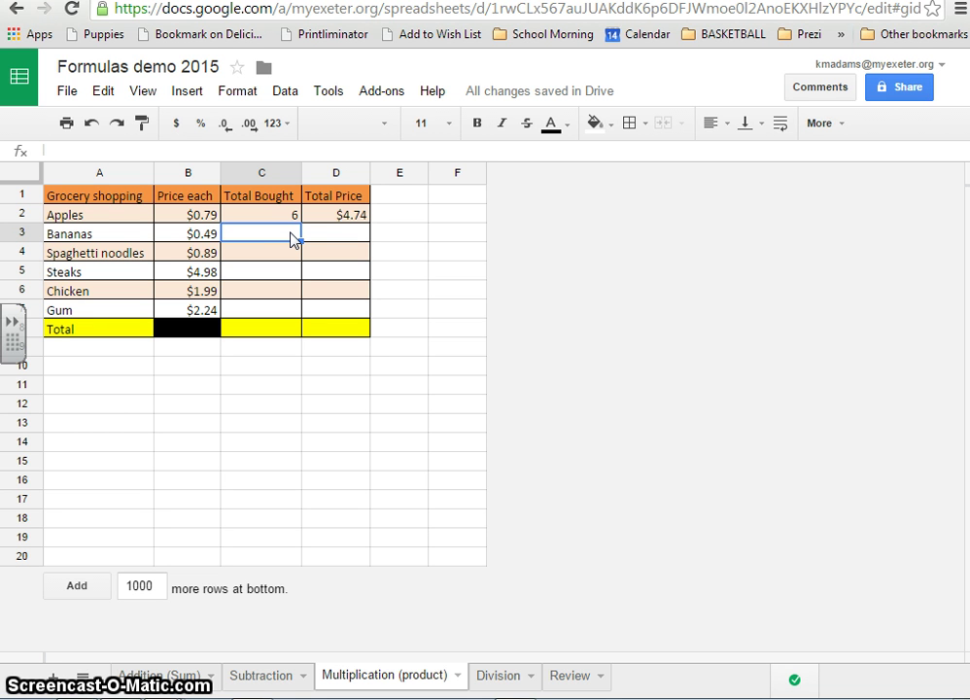
{"action": "type", "text": "8"}
{"action": "key", "text": "Tab"}
{"action": "left_click", "coordinate": [324, 248]}
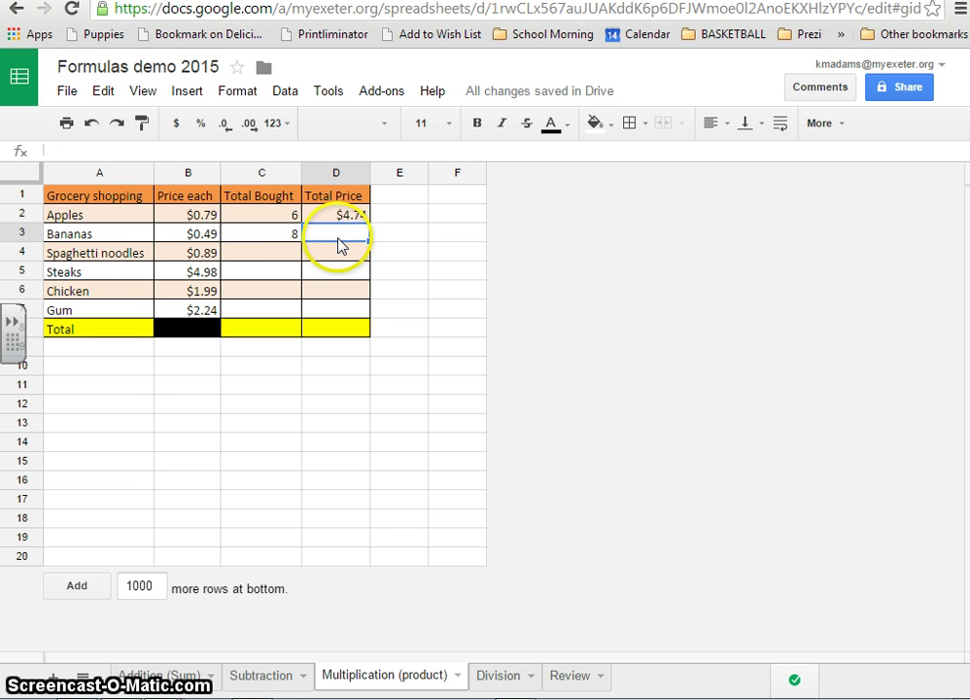
{"action": "type", "text": "="}
{"action": "left_click", "coordinate": [202, 241]}
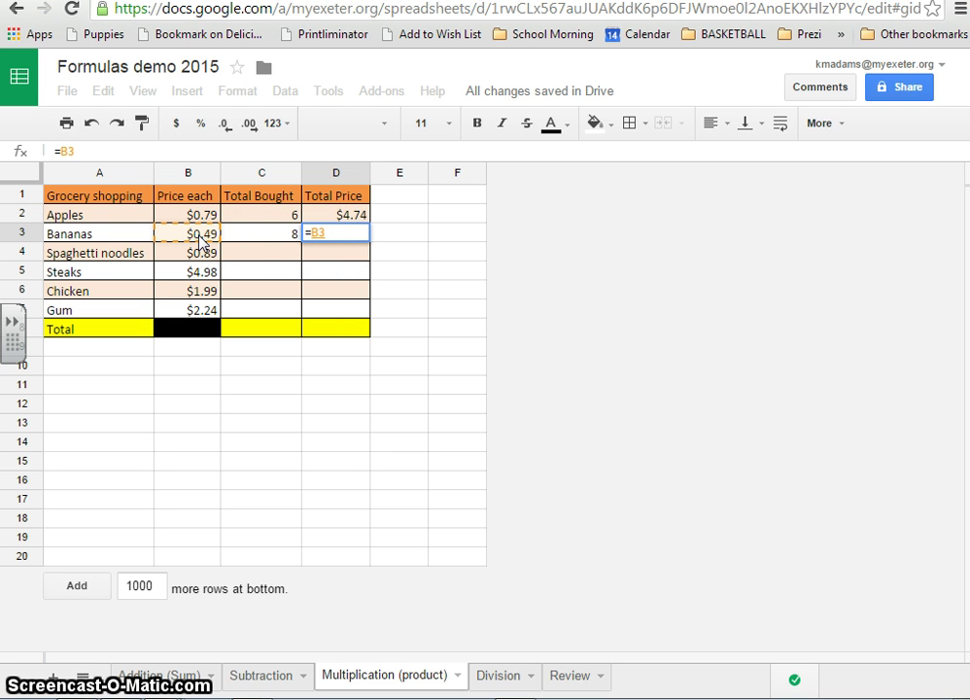
{"action": "type", "text": "*"}
{"action": "left_click", "coordinate": [277, 237]}
{"action": "key", "text": "Return"}
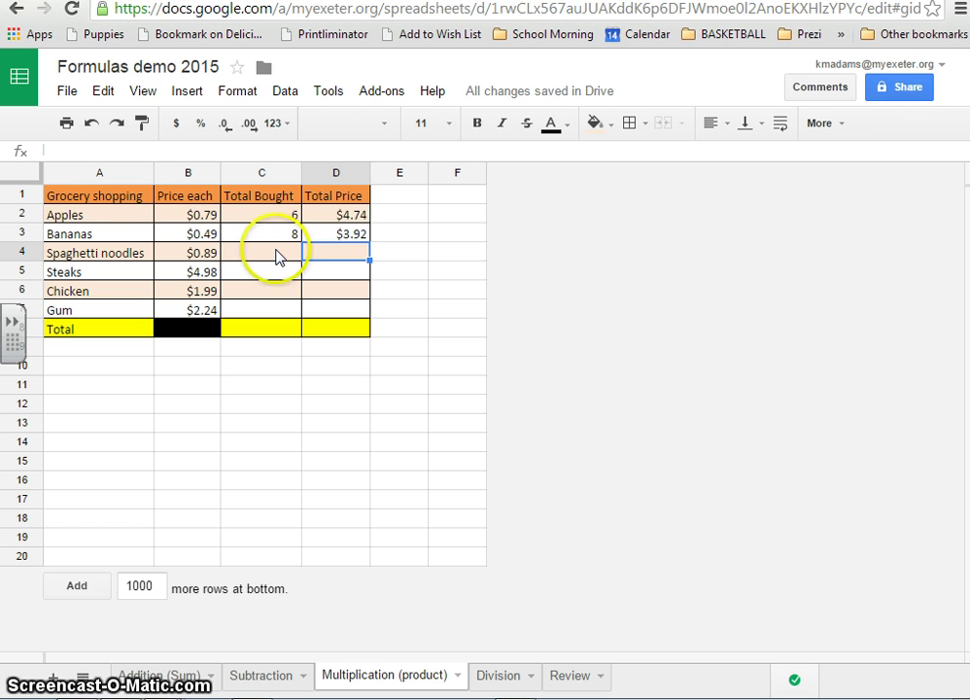
Compare the Apples and Bananas Total Price formulas in D2 and D3.
{"action": "left_click", "coordinate": [352, 240]}
{"action": "left_click", "coordinate": [351, 215]}
{"action": "left_click", "coordinate": [341, 234]}
{"action": "left_click", "coordinate": [335, 217]}
{"action": "left_click", "coordinate": [338, 230]}
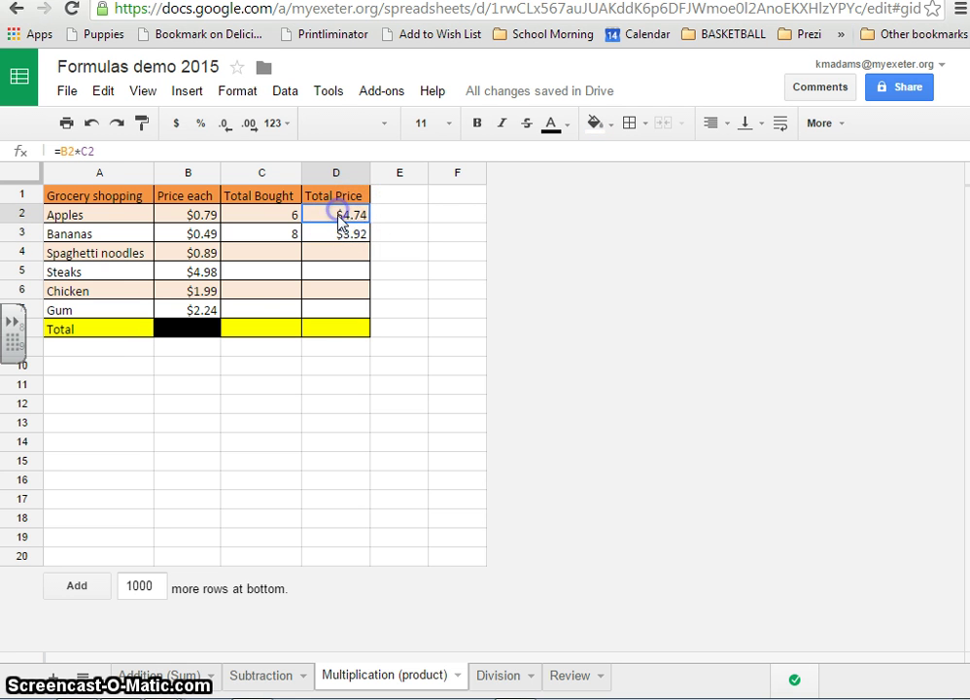
{"action": "left_click", "coordinate": [322, 214]}
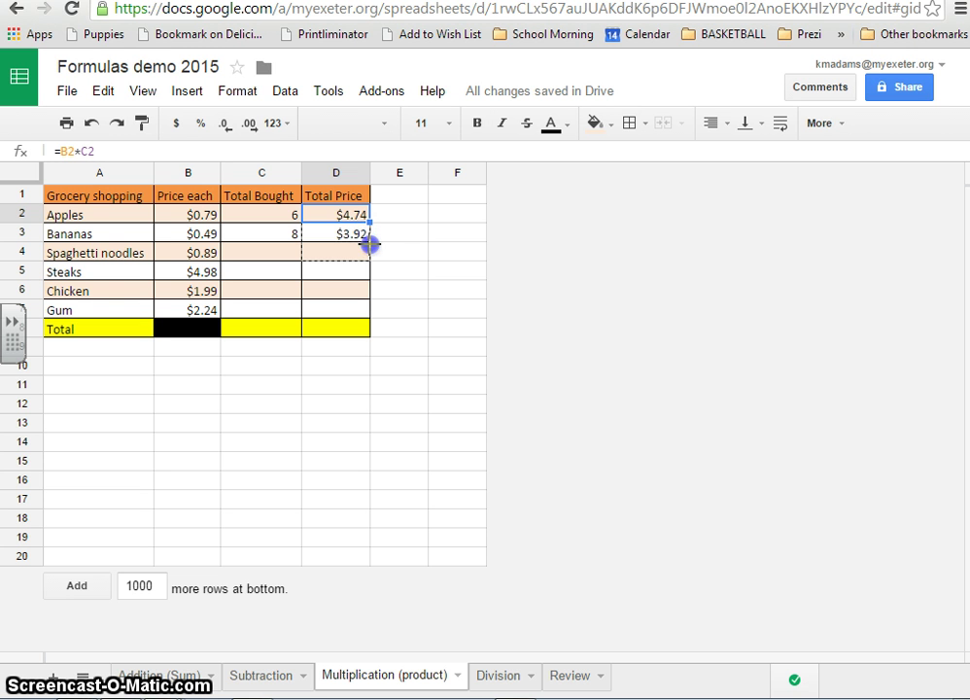
Fill the =B4*C4 formula down the Total Price column from D4 to D8.
{"action": "left_click_drag", "start_coordinate": [371, 259], "coordinate": [370, 258]}
{"action": "left_click", "coordinate": [354, 256]}
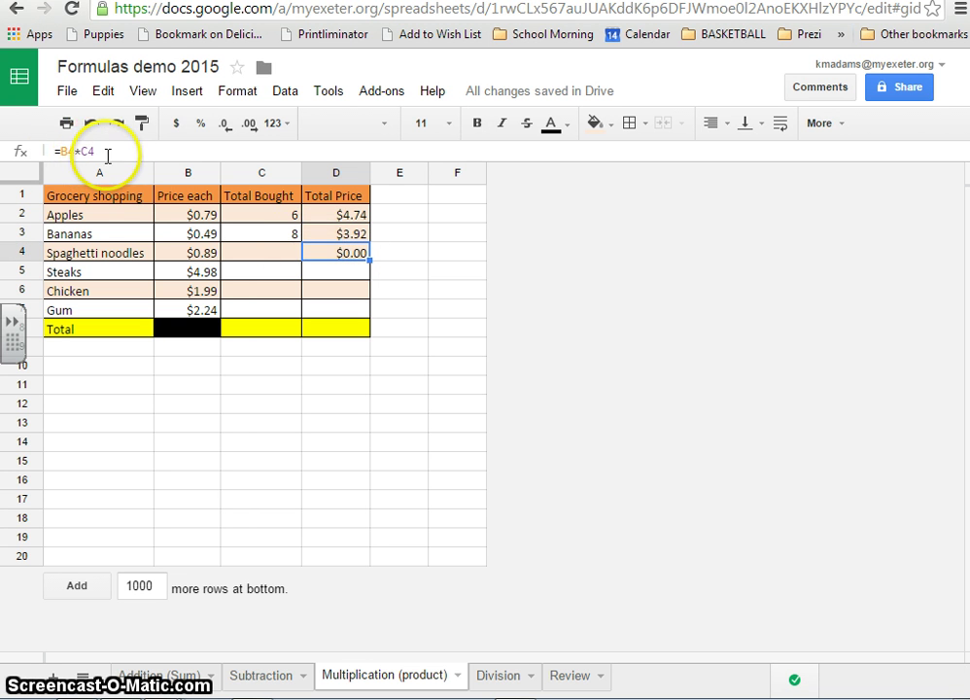
{"action": "left_click", "coordinate": [339, 239]}
{"action": "left_click", "coordinate": [330, 252]}
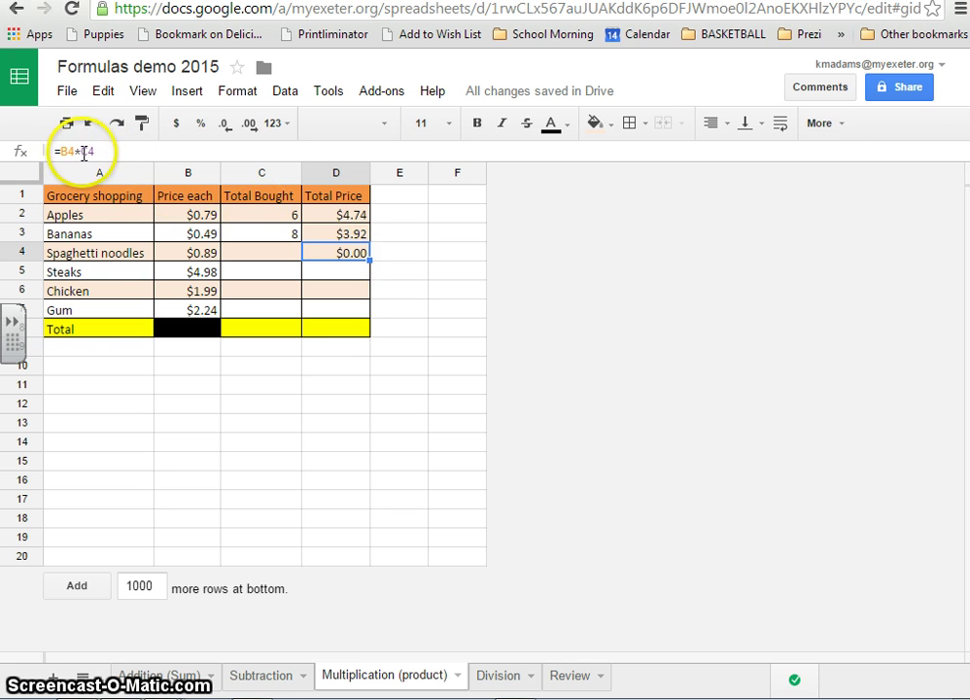
{"action": "left_click", "coordinate": [322, 240]}
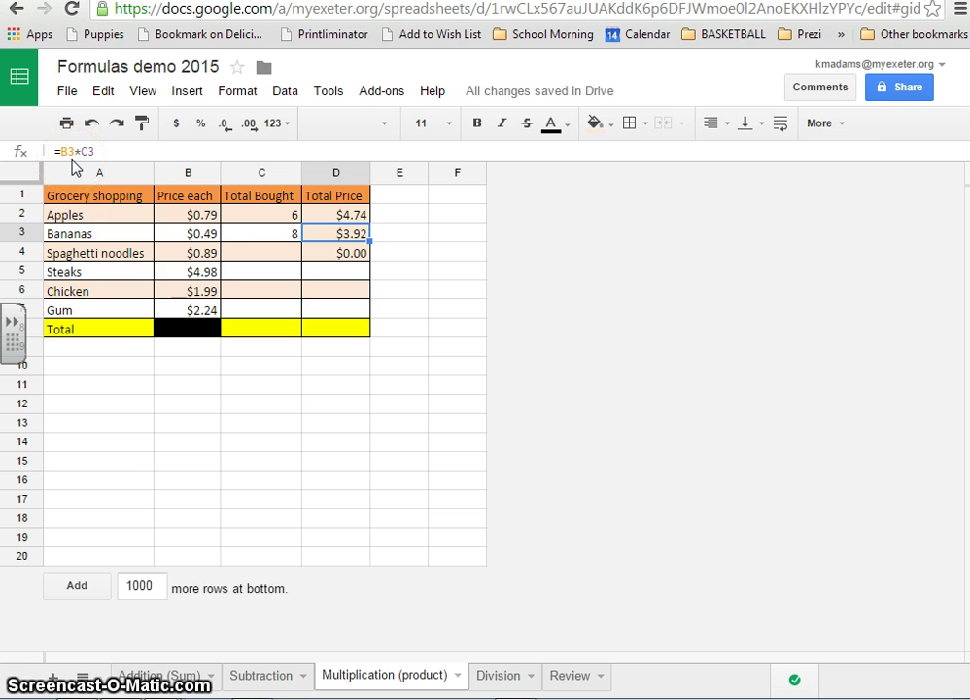
{"action": "left_click", "coordinate": [335, 255]}
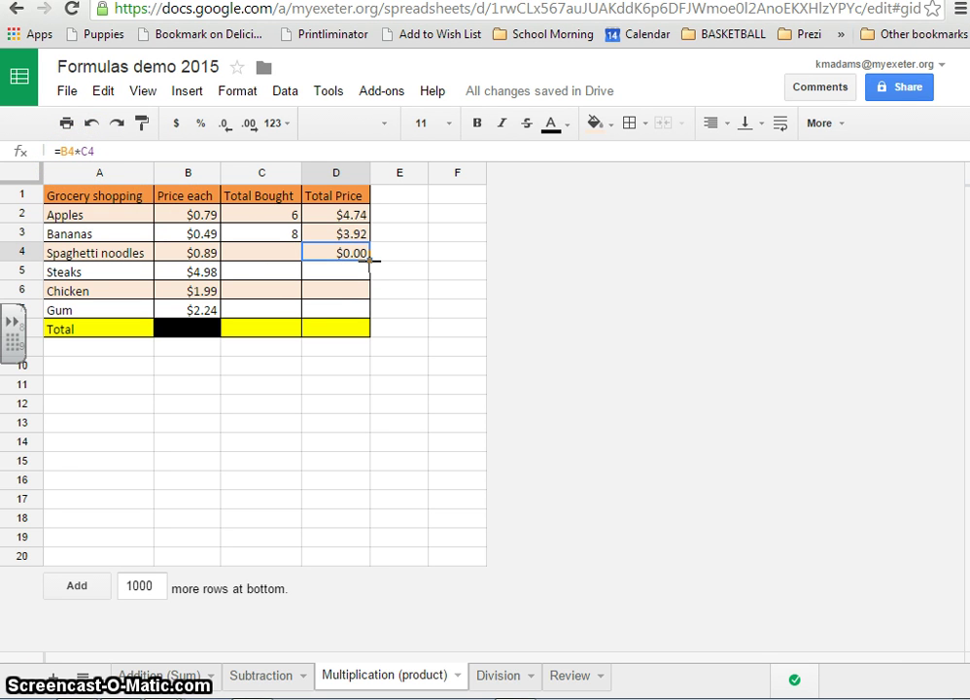
{"action": "left_click_drag", "start_coordinate": [369, 260], "coordinate": [367, 296]}
{"action": "left_click_drag", "start_coordinate": [361, 328], "coordinate": [366, 332]}
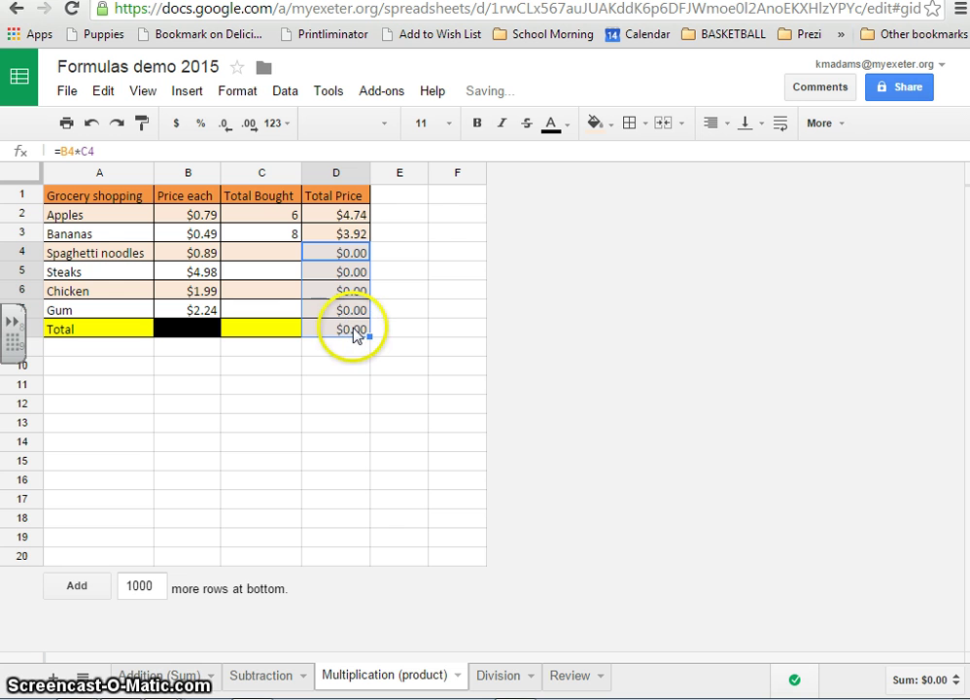
Enter quantities 4, 2, 2 and 1 in C4:C7, giving totals $3.56, $9.96, $3.98 and $2.24.
{"action": "left_click", "coordinate": [350, 350]}
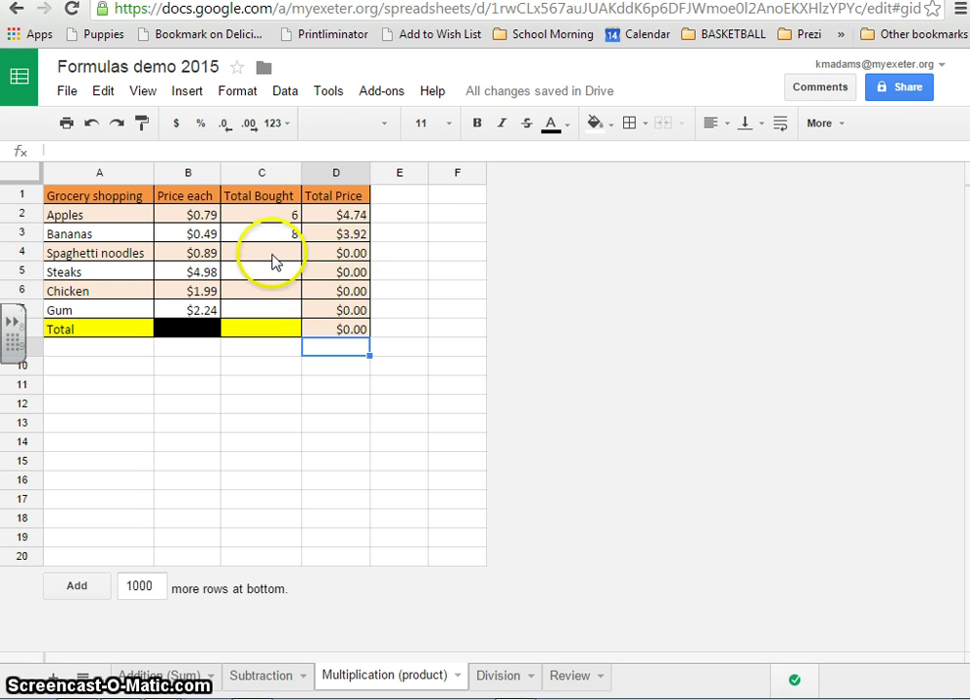
{"action": "left_click", "coordinate": [271, 252]}
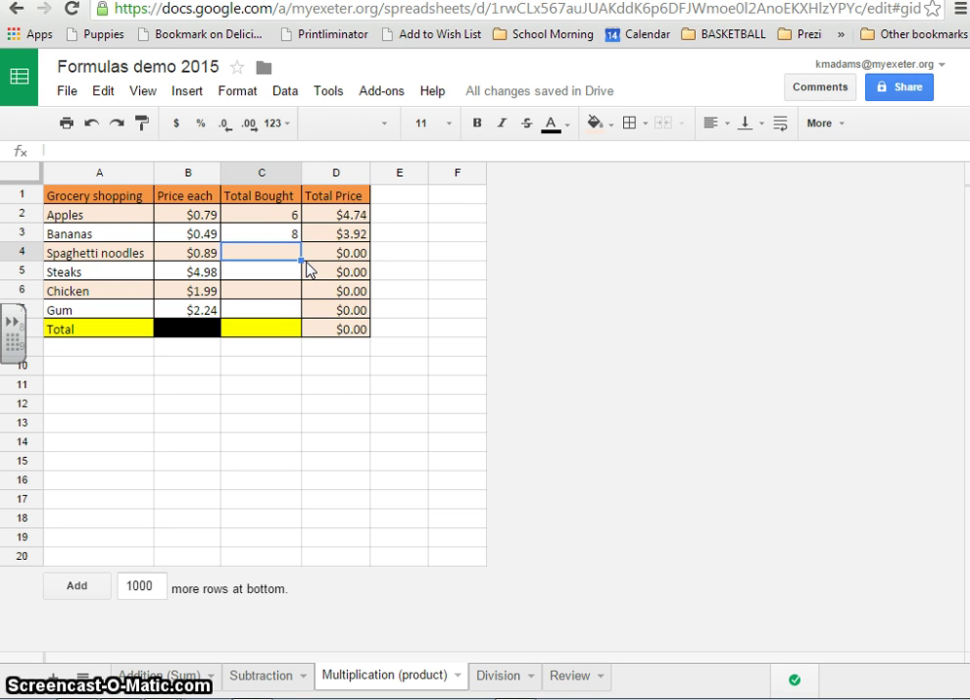
{"action": "type", "text": "4"}
{"action": "key", "text": "Return"}
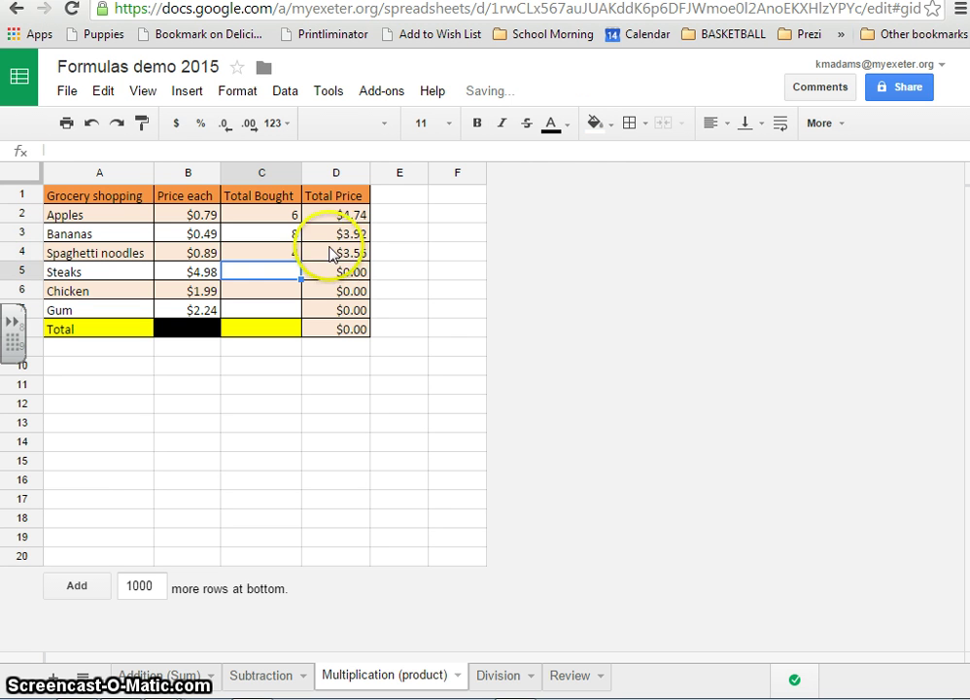
{"action": "left_click", "coordinate": [337, 255]}
{"action": "left_click", "coordinate": [289, 273]}
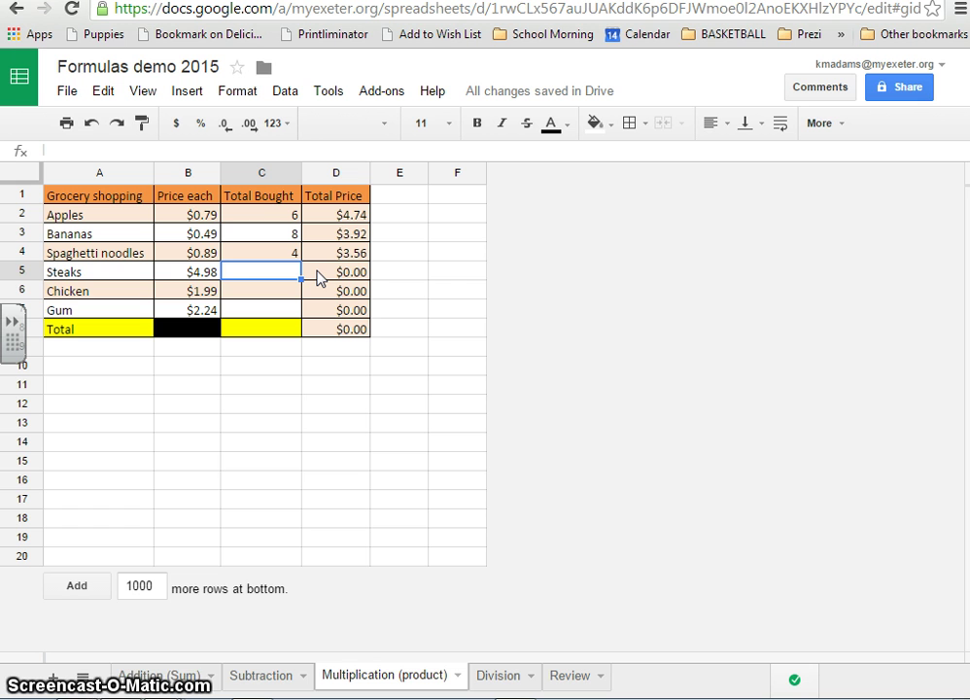
{"action": "key", "text": "Return"}
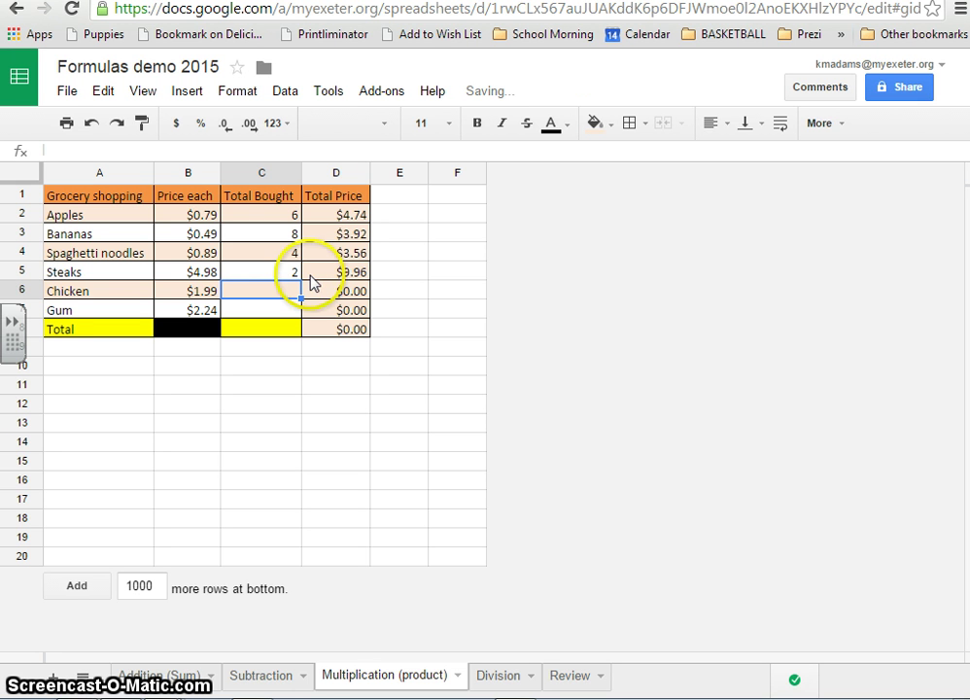
{"action": "type", "text": "2"}
{"action": "key", "text": "Return"}
{"action": "type", "text": "1"}
{"action": "key", "text": "Return"}
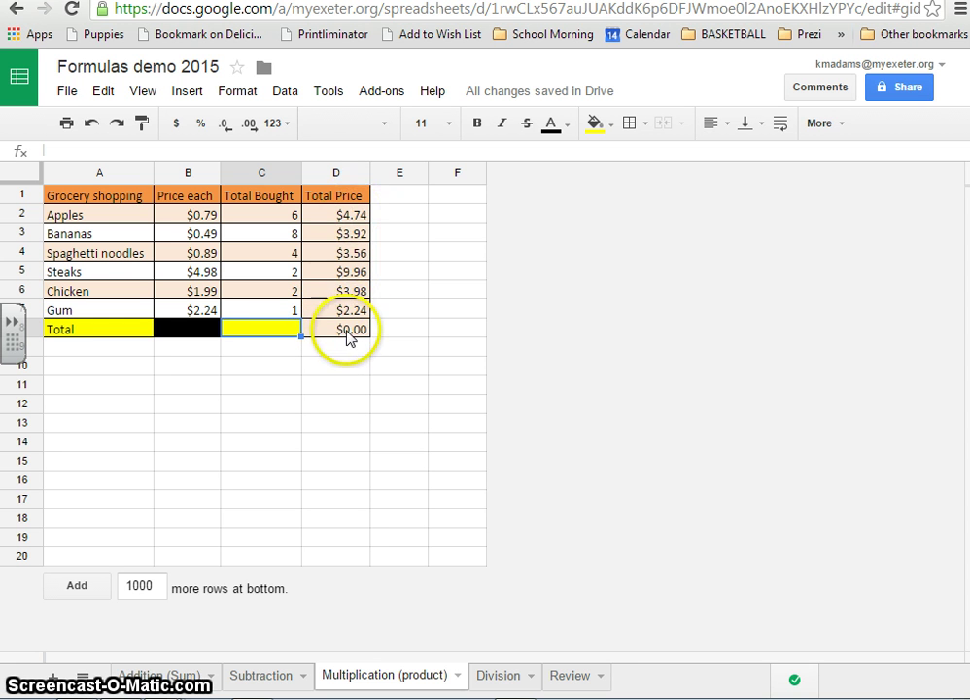
{"action": "left_click", "coordinate": [346, 327]}
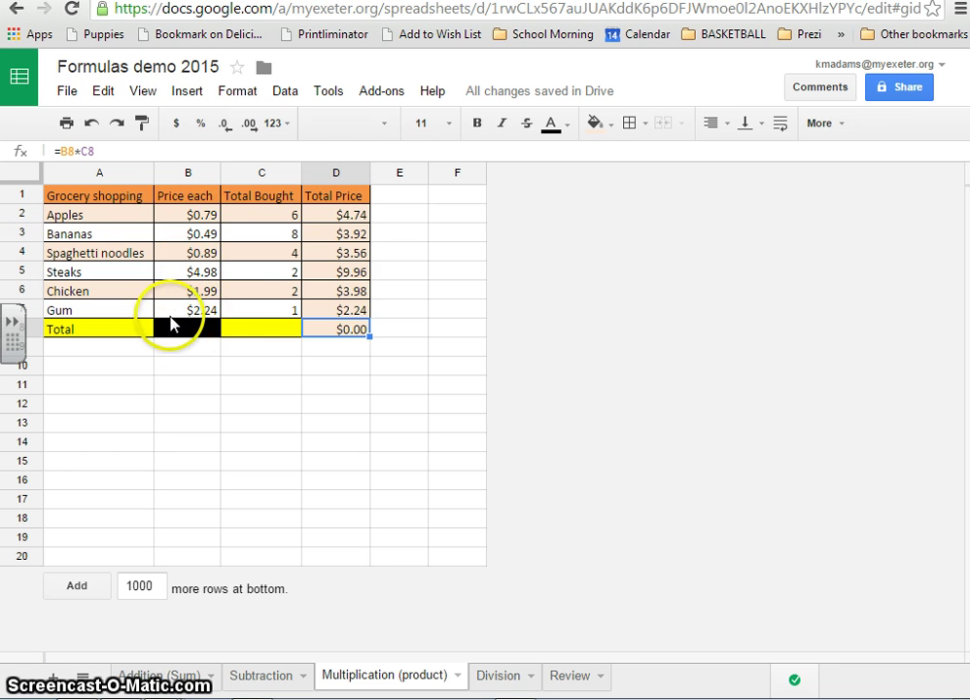
{"action": "left_click", "coordinate": [279, 330]}
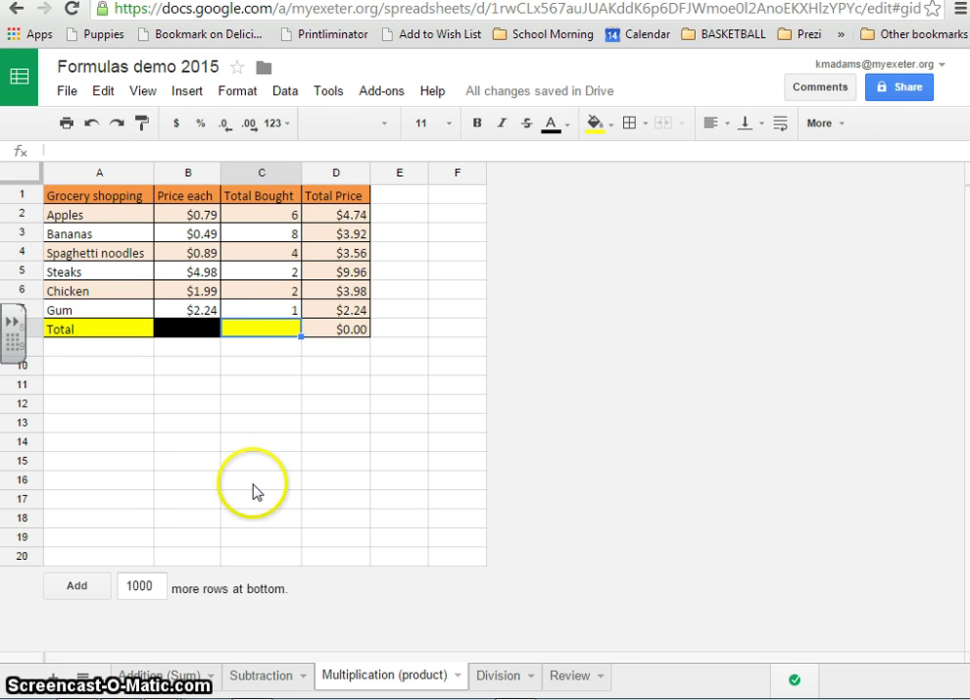
{"action": "left_click", "coordinate": [161, 680]}
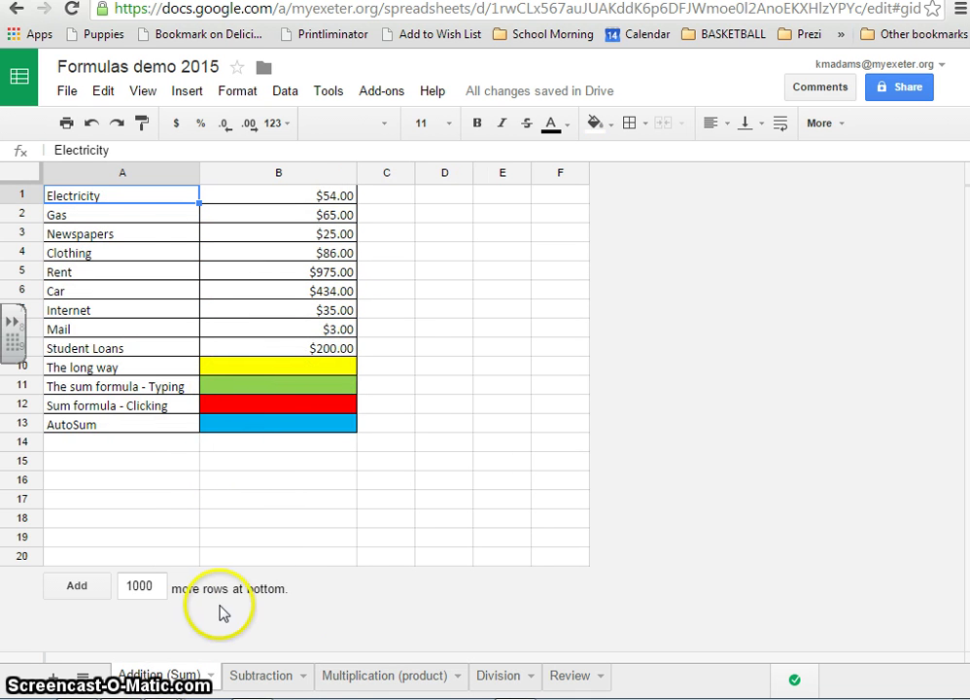
{"action": "left_click", "coordinate": [347, 685]}
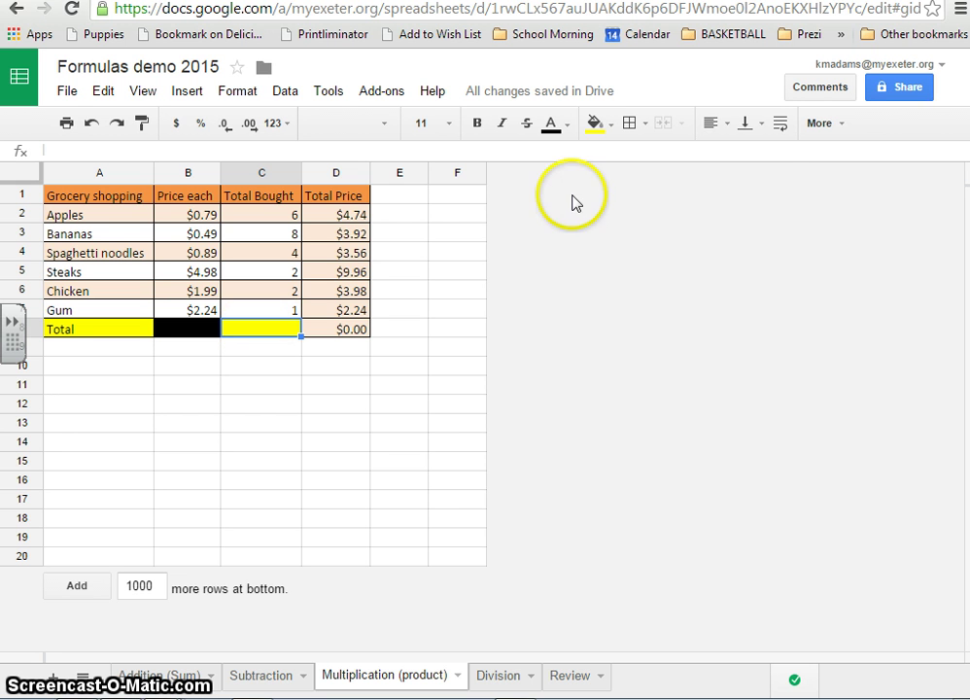
Insert =SUM(C2:C7) in C8 from the Σ functions menu, totalling 23.
{"action": "left_click", "coordinate": [840, 127]}
{"action": "left_click", "coordinate": [810, 158]}
{"action": "left_click", "coordinate": [836, 194]}
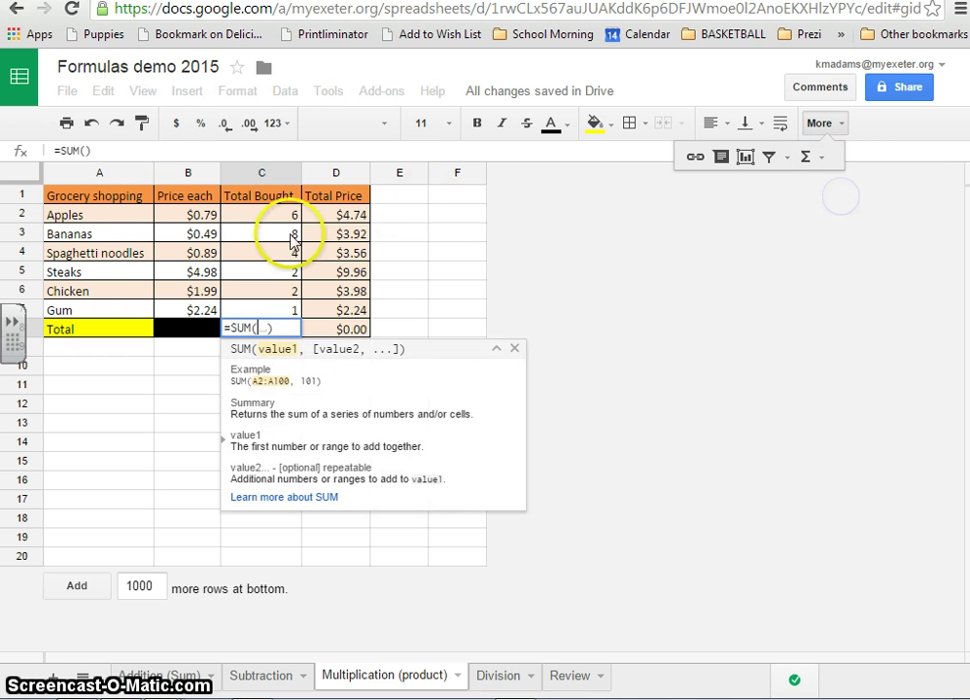
{"action": "left_click_drag", "start_coordinate": [263, 216], "coordinate": [270, 307]}
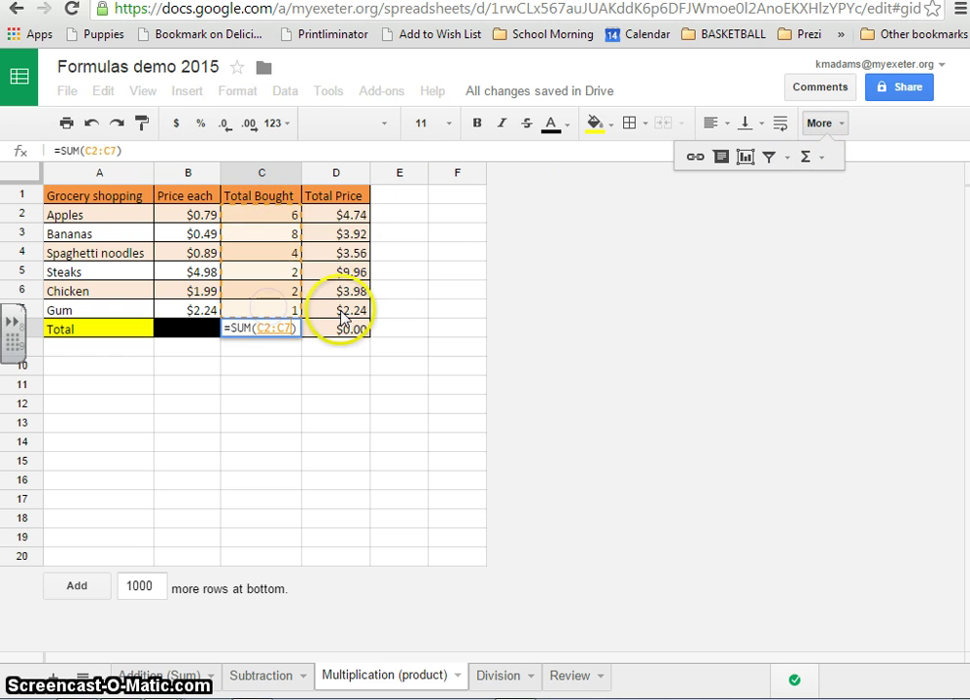
{"action": "key", "text": "Return"}
{"action": "left_click", "coordinate": [275, 332]}
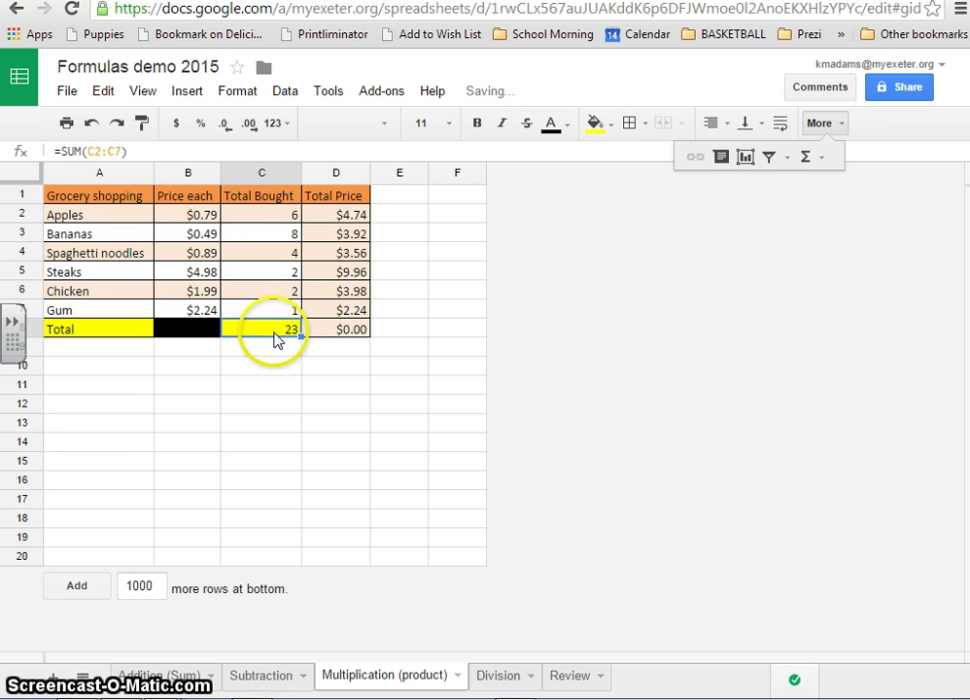
{"action": "left_click", "coordinate": [352, 333]}
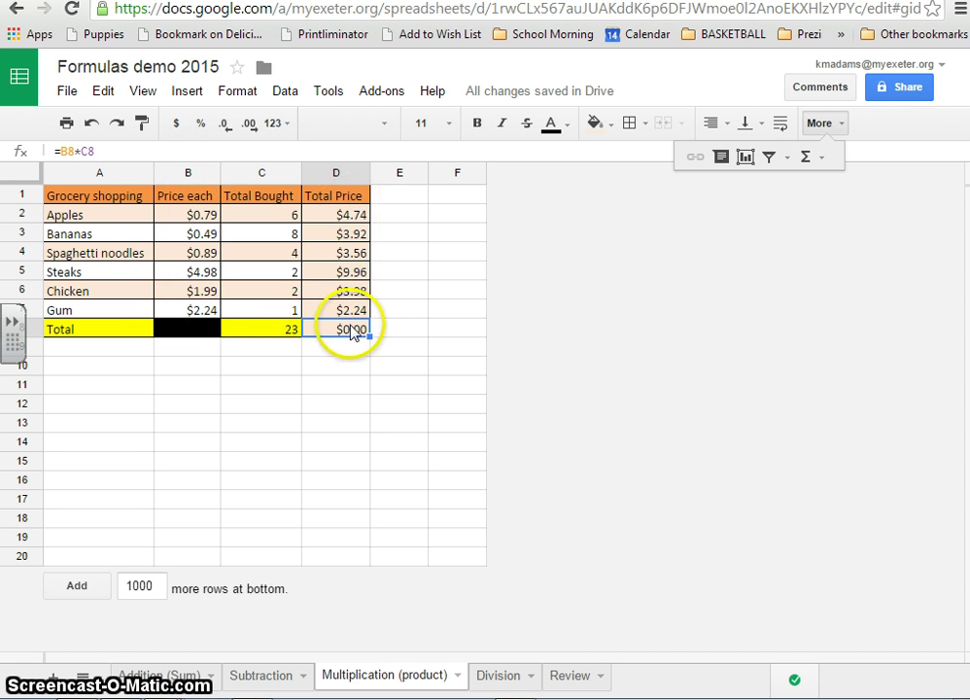
{"action": "left_click", "coordinate": [288, 335]}
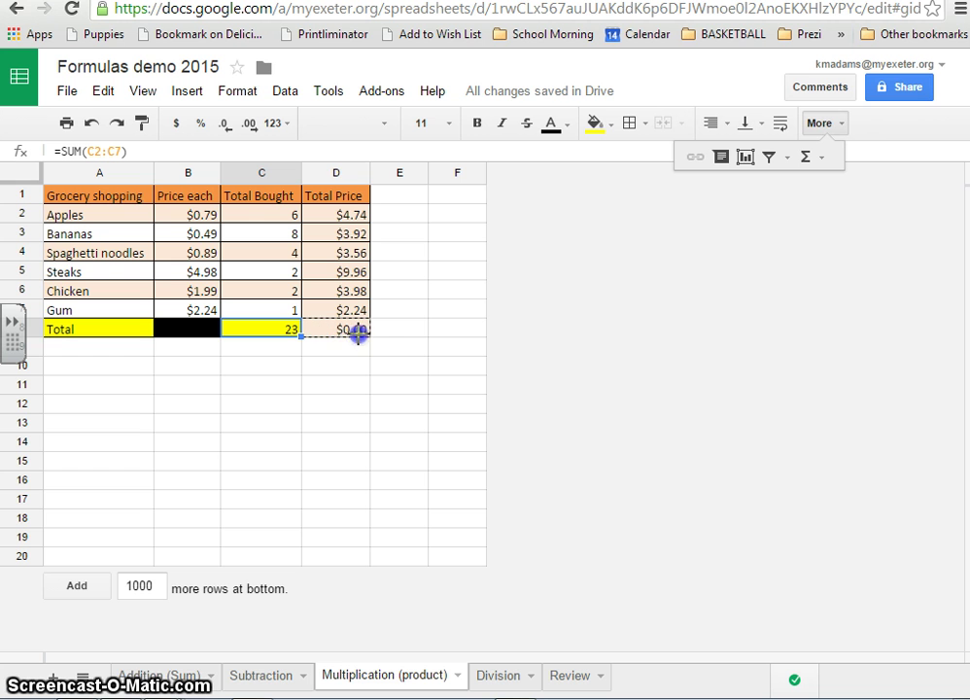
Copy C8's SUM across to D8 as =SUM(D2:D7), totalling $28.40.
{"action": "left_click_drag", "start_coordinate": [357, 336], "coordinate": [360, 336]}
{"action": "left_click", "coordinate": [335, 348]}
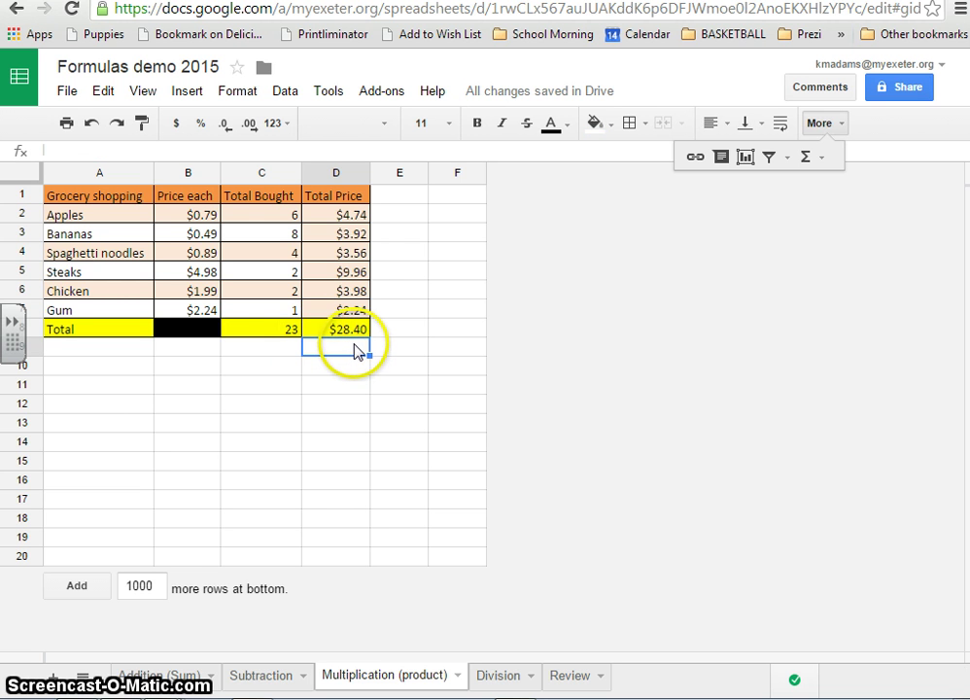
{"action": "left_click", "coordinate": [351, 335]}
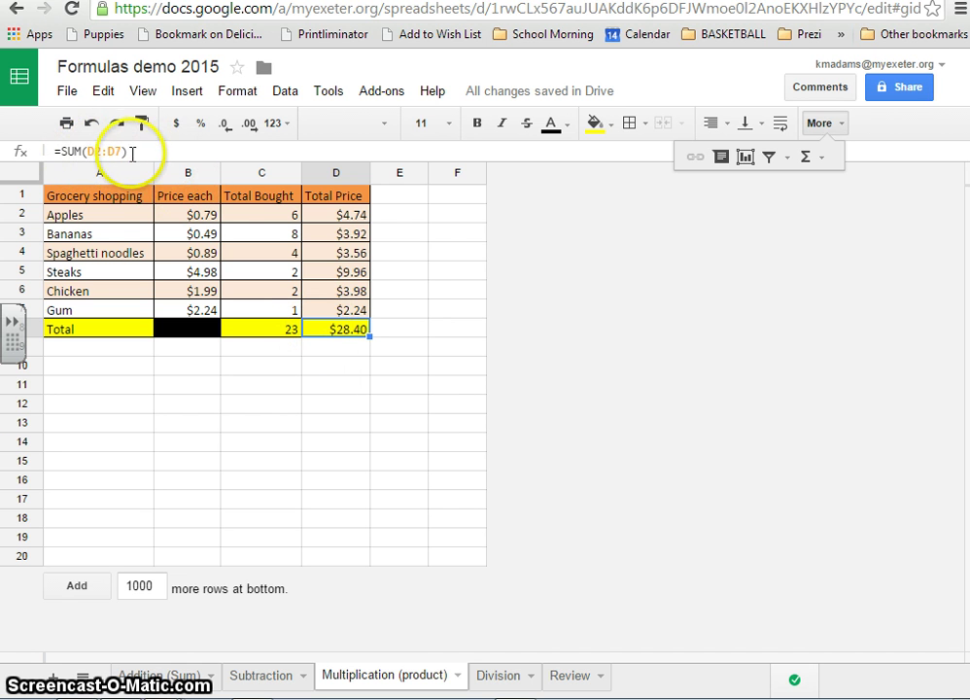
{"action": "left_click", "coordinate": [296, 336]}
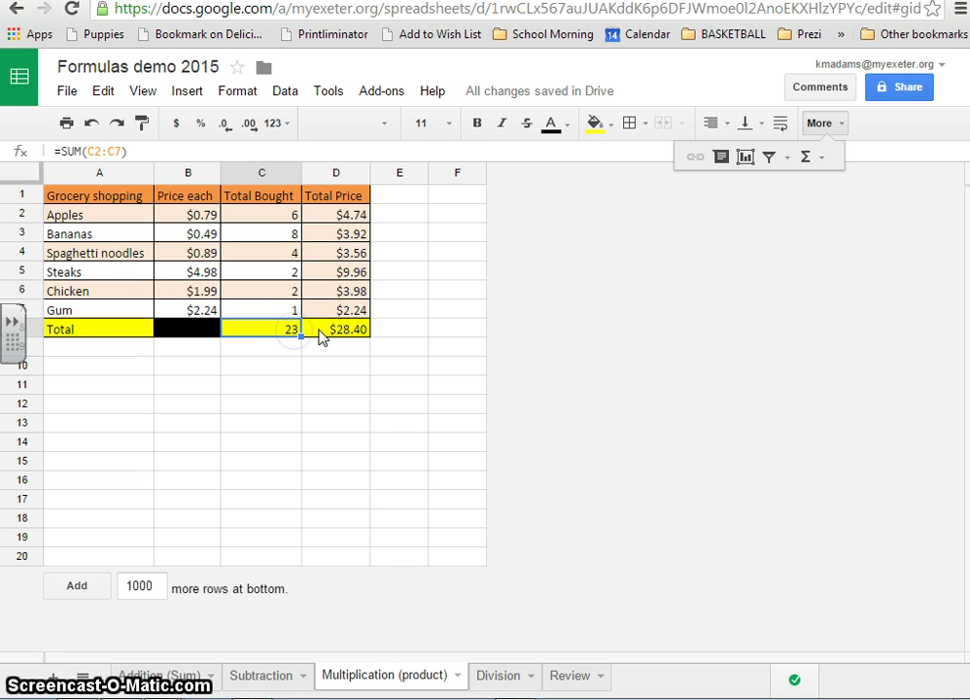